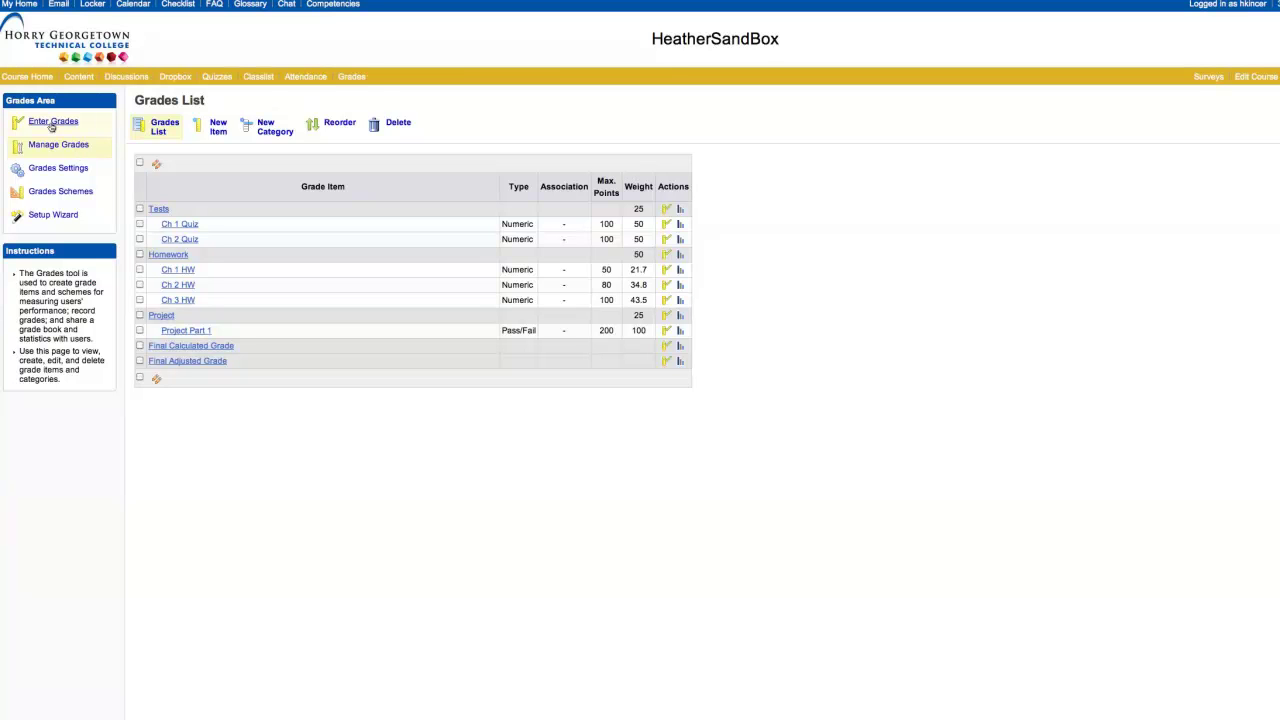
Step: Open grade entry for the Project Part 1 item and set the student's grade to Pass
{"action": "left_click", "coordinate": [345, 78]}
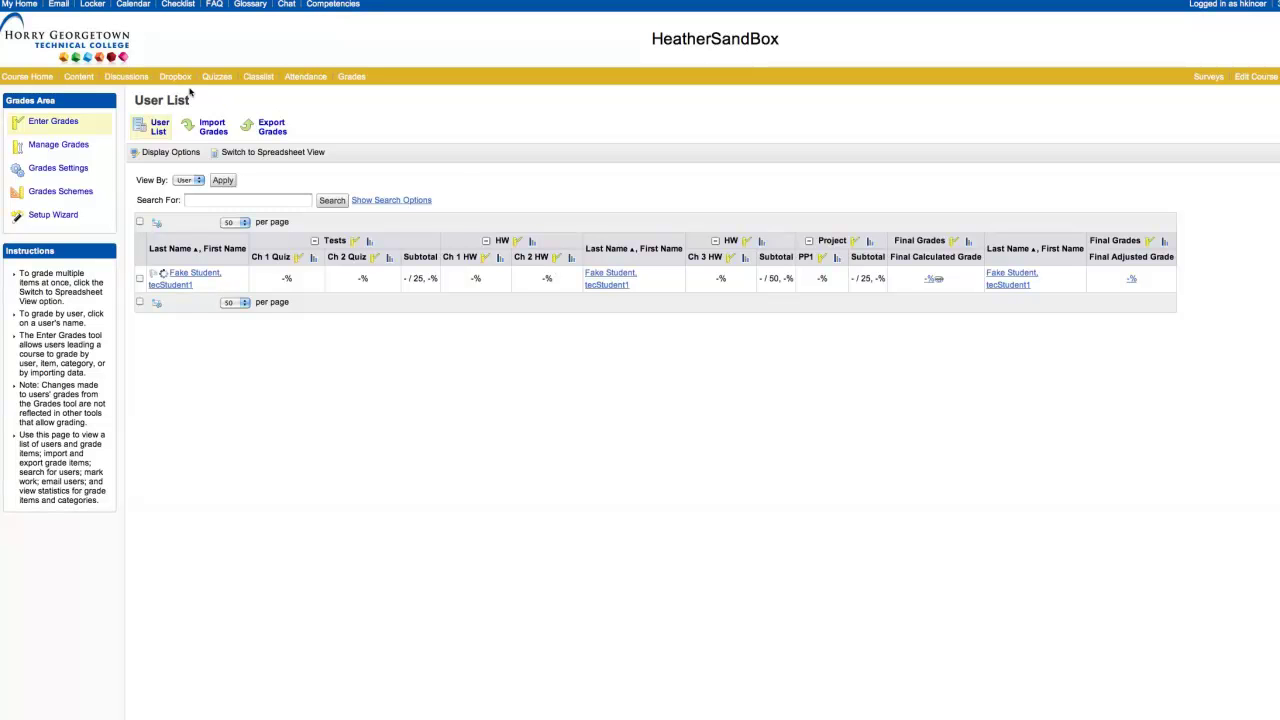
{"action": "left_click", "coordinate": [822, 258]}
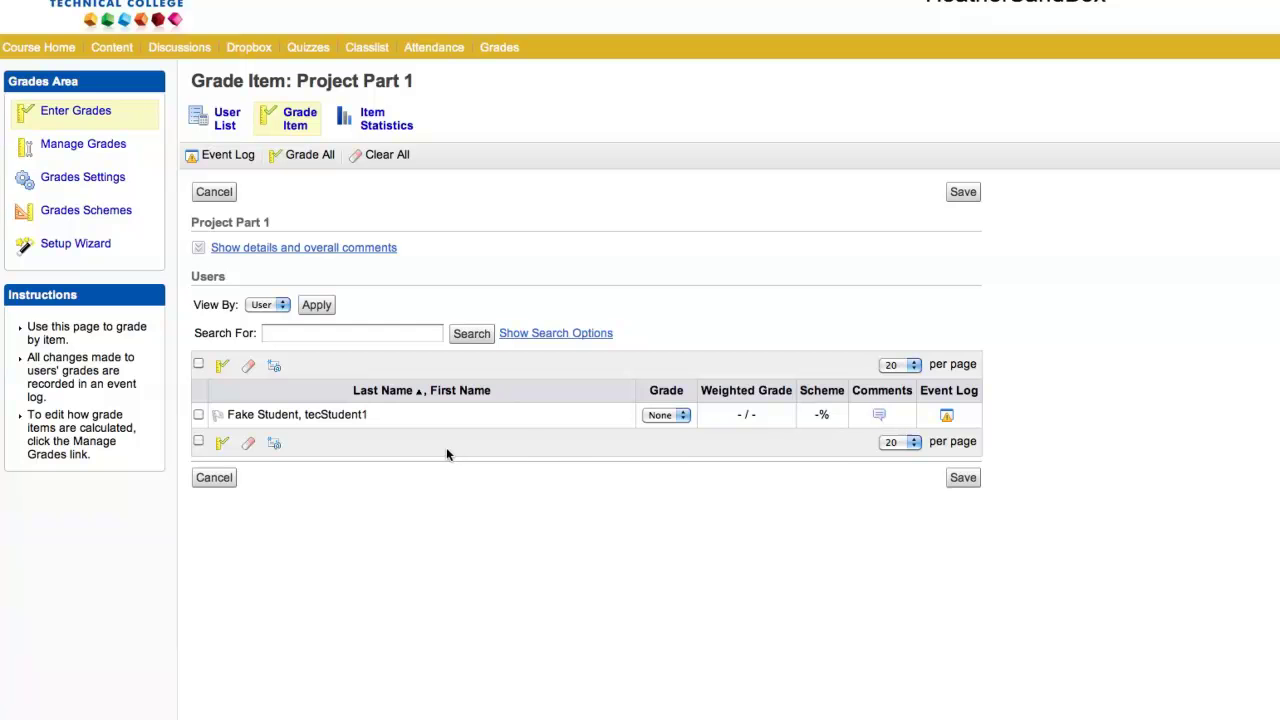
{"action": "left_click", "coordinate": [681, 416]}
{"action": "left_click", "coordinate": [681, 416]}
{"action": "left_click", "coordinate": [681, 416]}
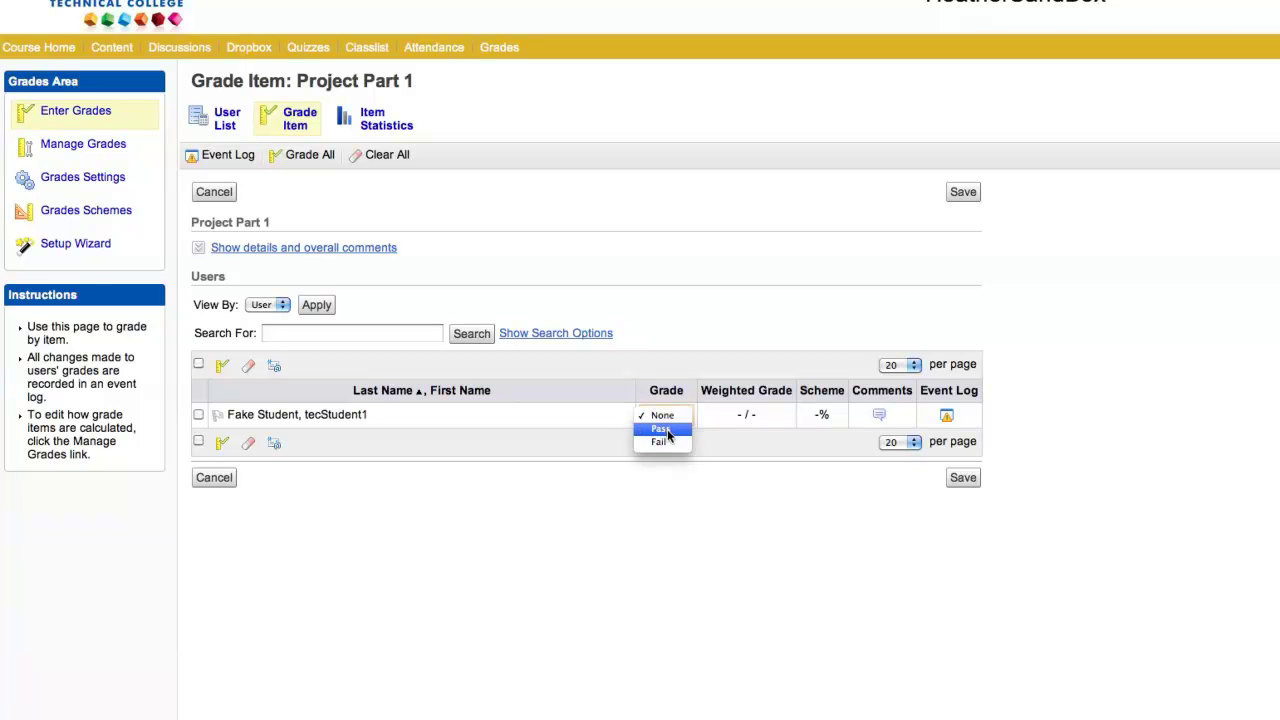
{"action": "left_click", "coordinate": [662, 429]}
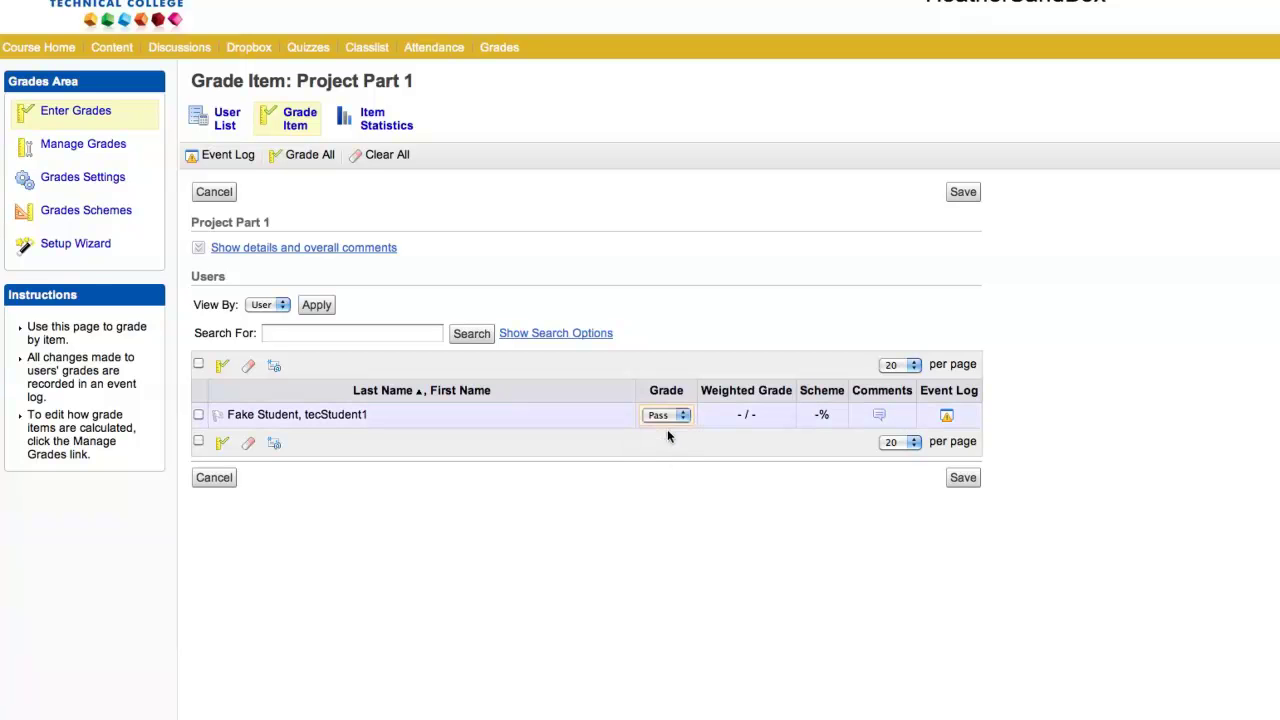
Step: Add the comment "Very good job!!" for the student on Project Part 1 and save the comment
{"action": "left_click", "coordinate": [880, 416]}
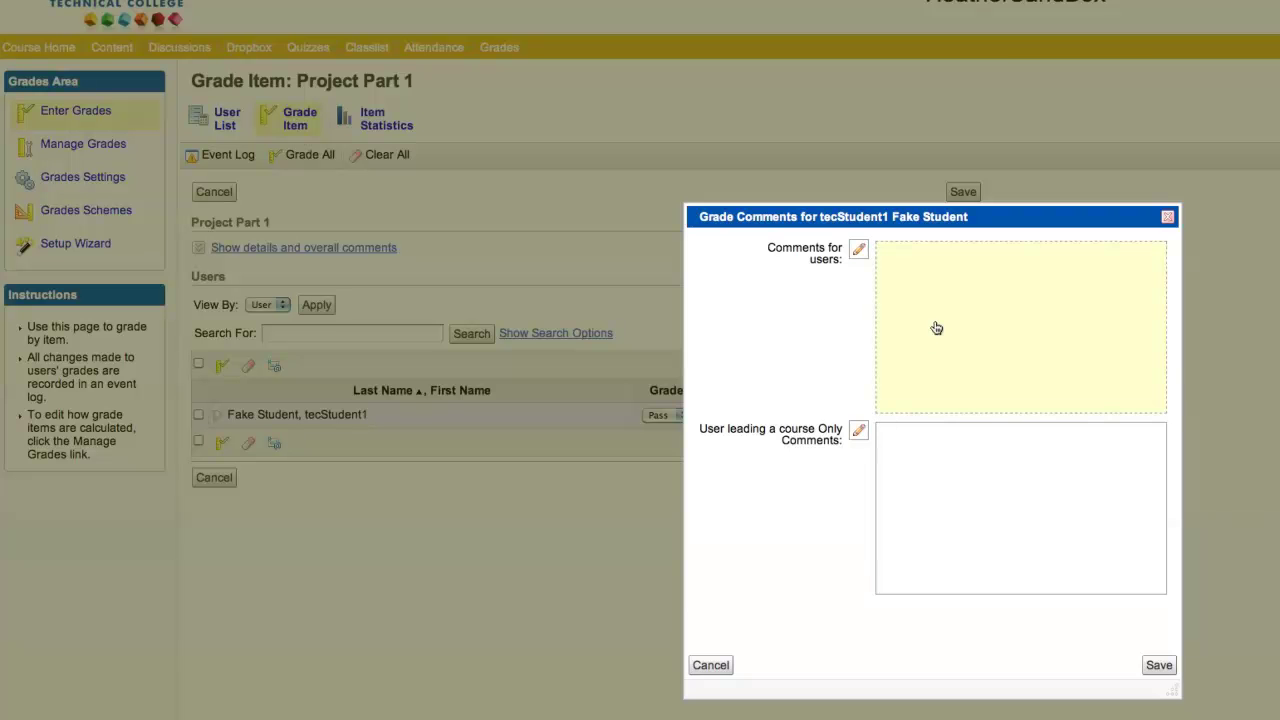
{"action": "left_click", "coordinate": [936, 328]}
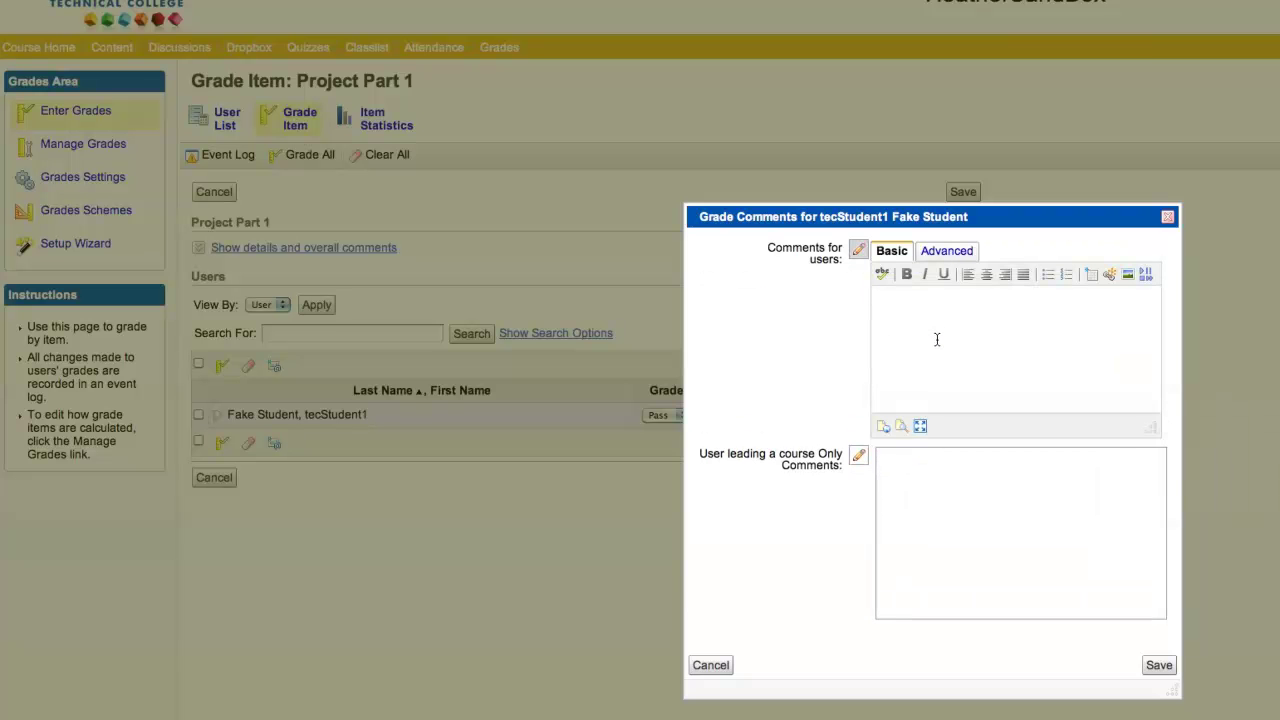
{"action": "type", "text": "Very good job!!"}
{"action": "left_click", "coordinate": [1163, 669]}
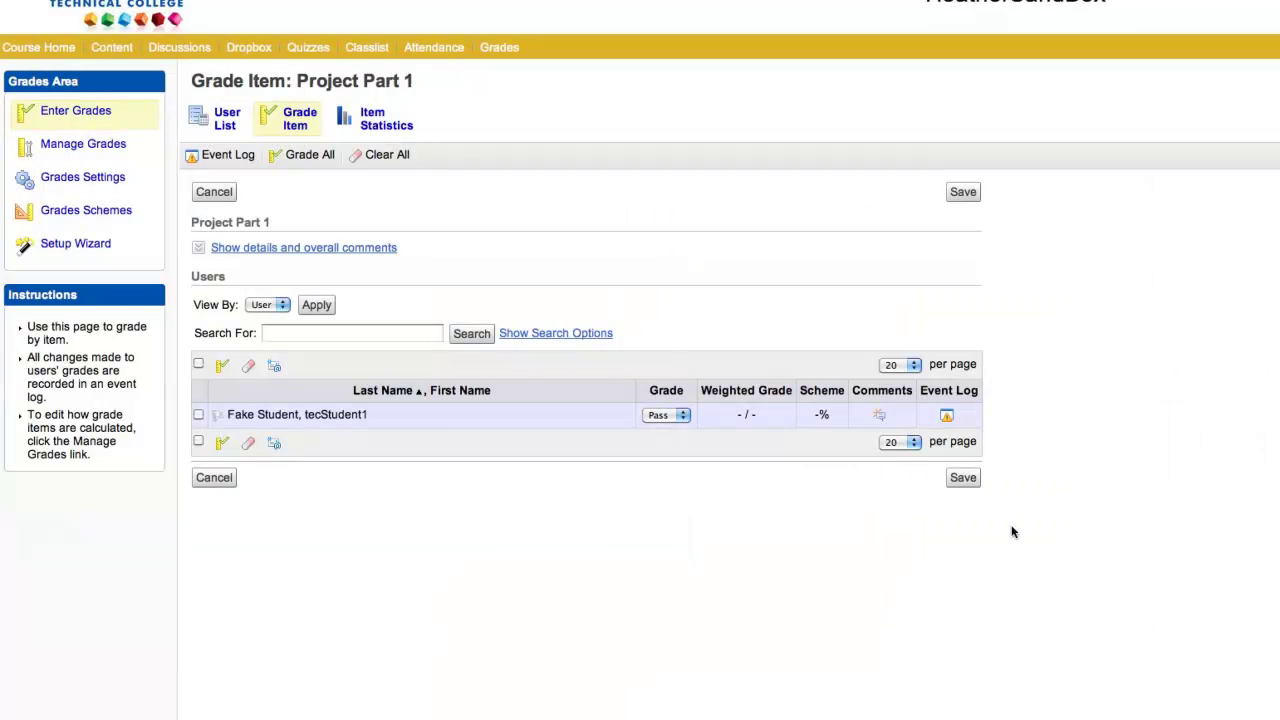
Step: Save the Project Part 1 grade changes
{"action": "left_click", "coordinate": [962, 479]}
{"action": "left_click", "coordinate": [964, 479]}
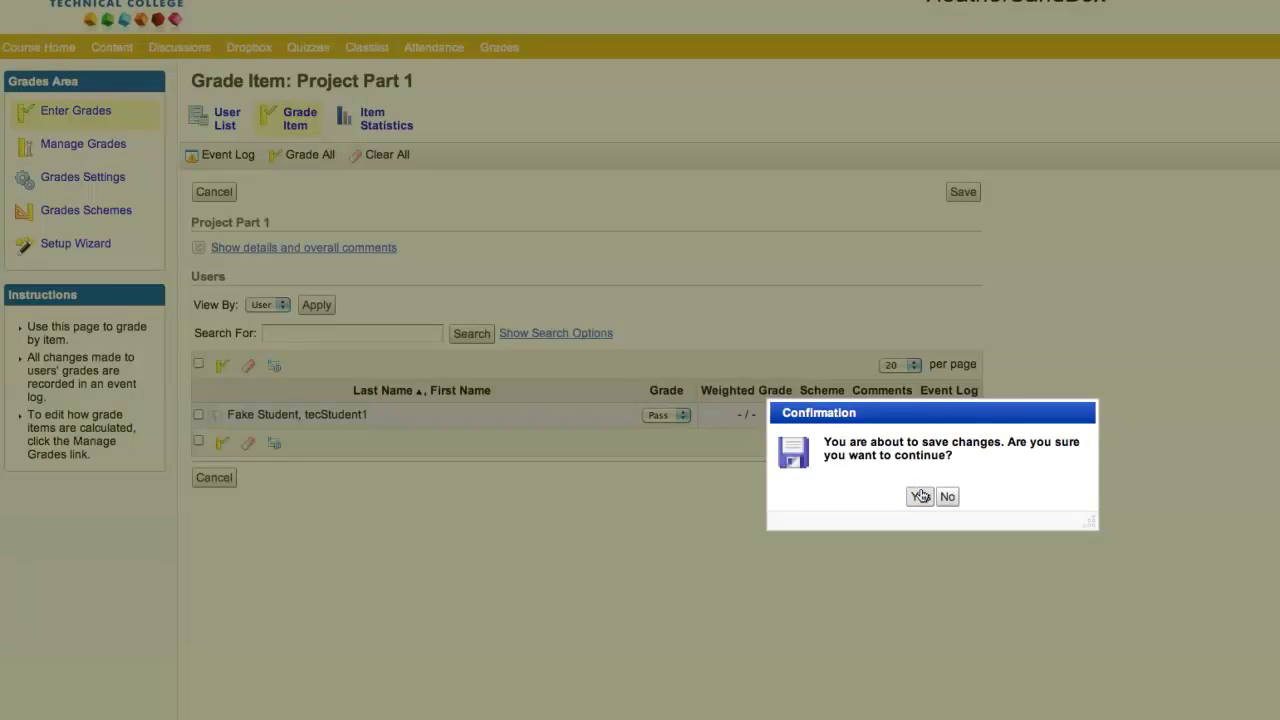
{"action": "left_click", "coordinate": [920, 496]}
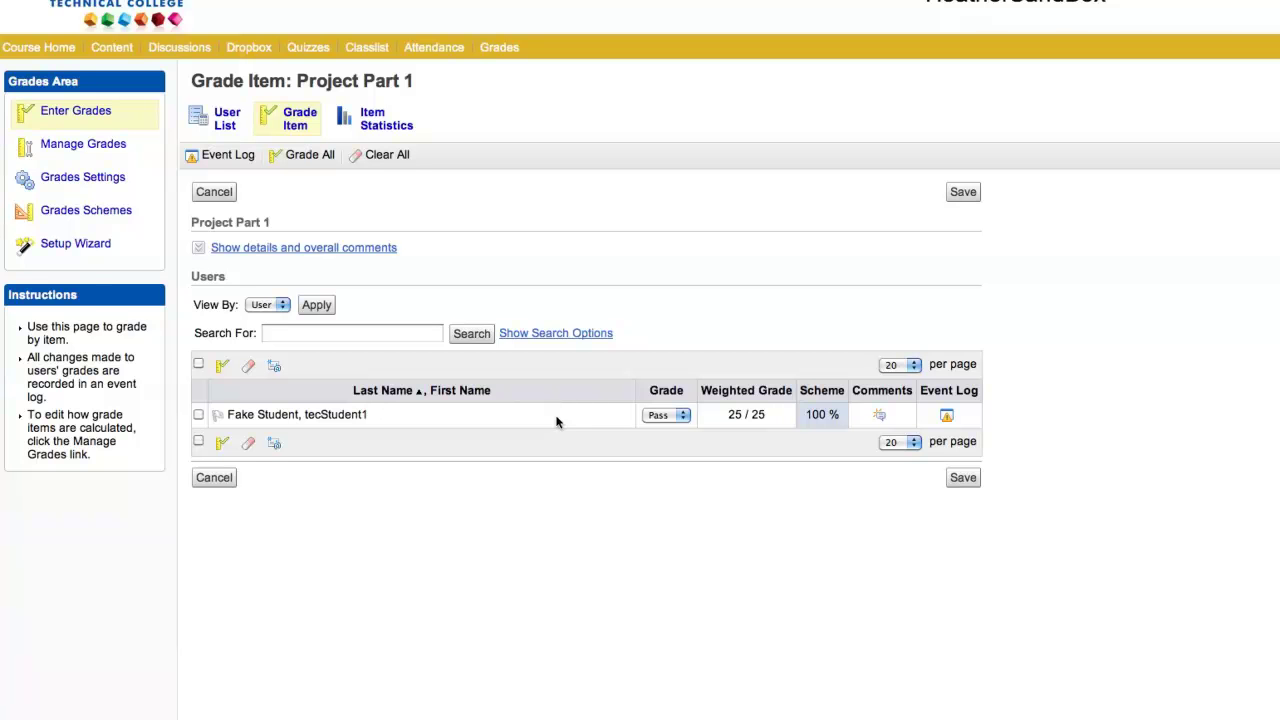
Step: Open grade entry for Ch 1 Quiz from the user list, give the student 85 out of 100 and save it
{"action": "left_click", "coordinate": [216, 122]}
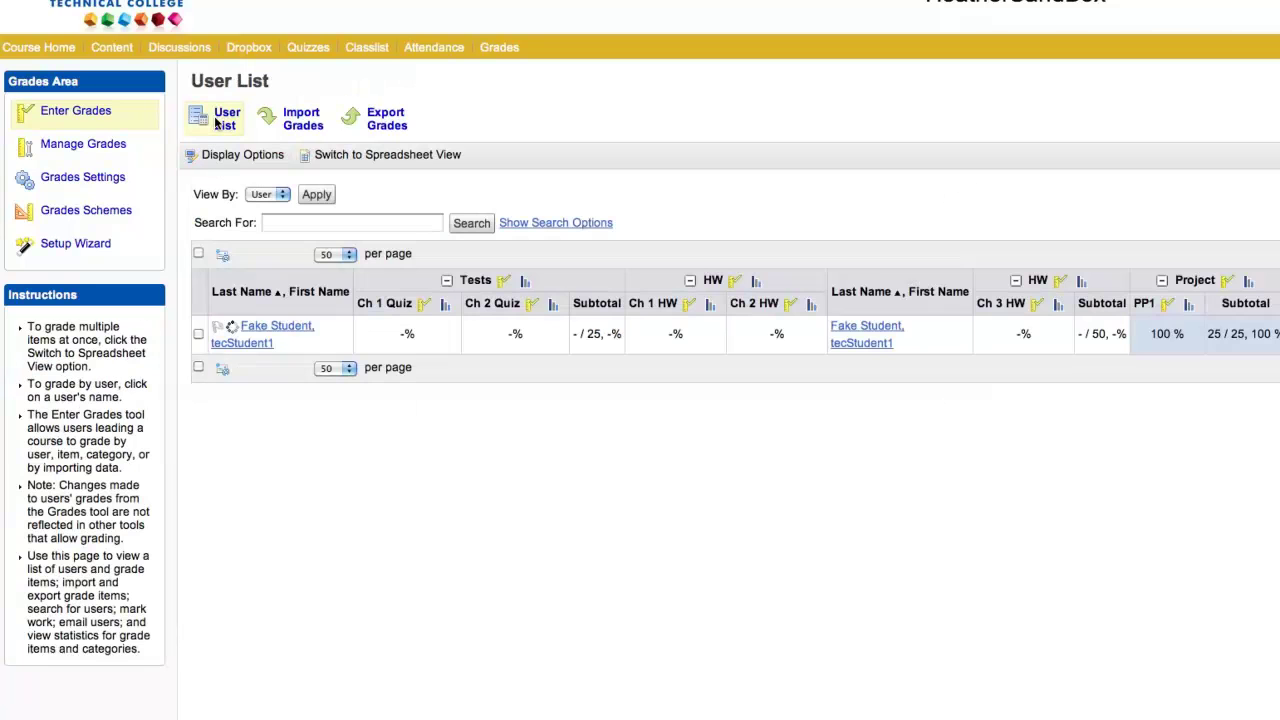
{"action": "left_click", "coordinate": [423, 308]}
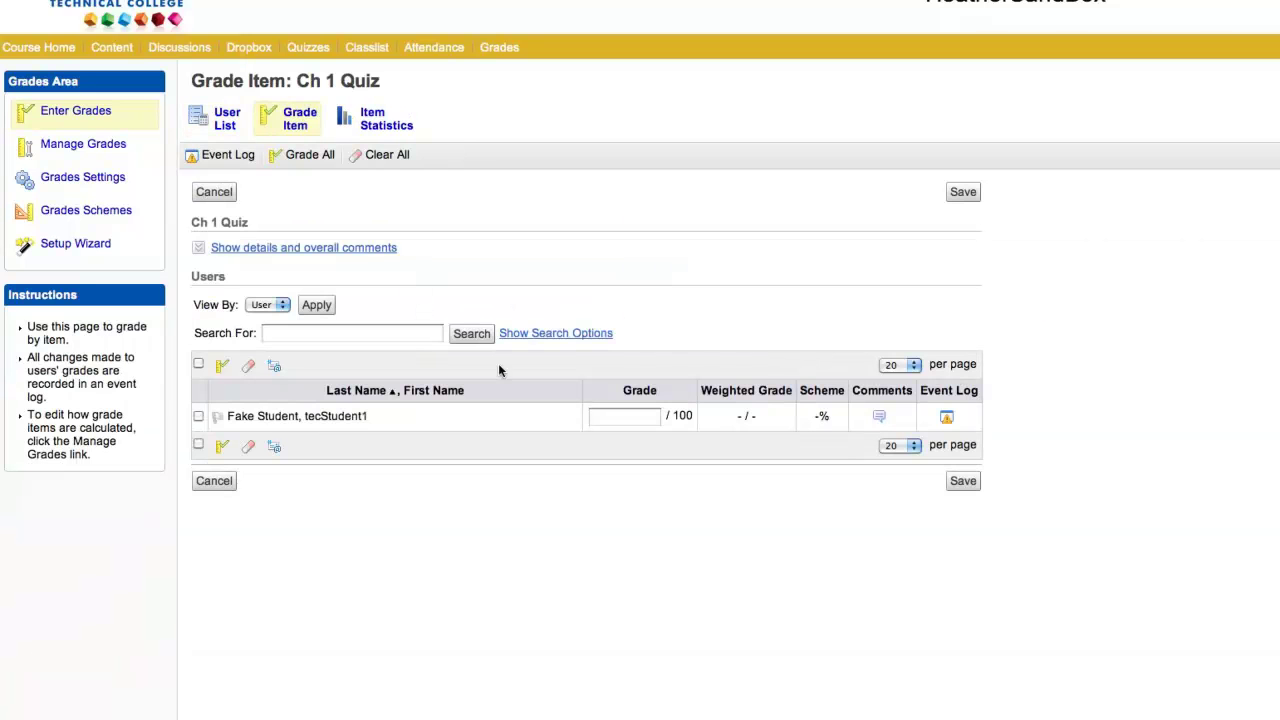
{"action": "left_click", "coordinate": [618, 413]}
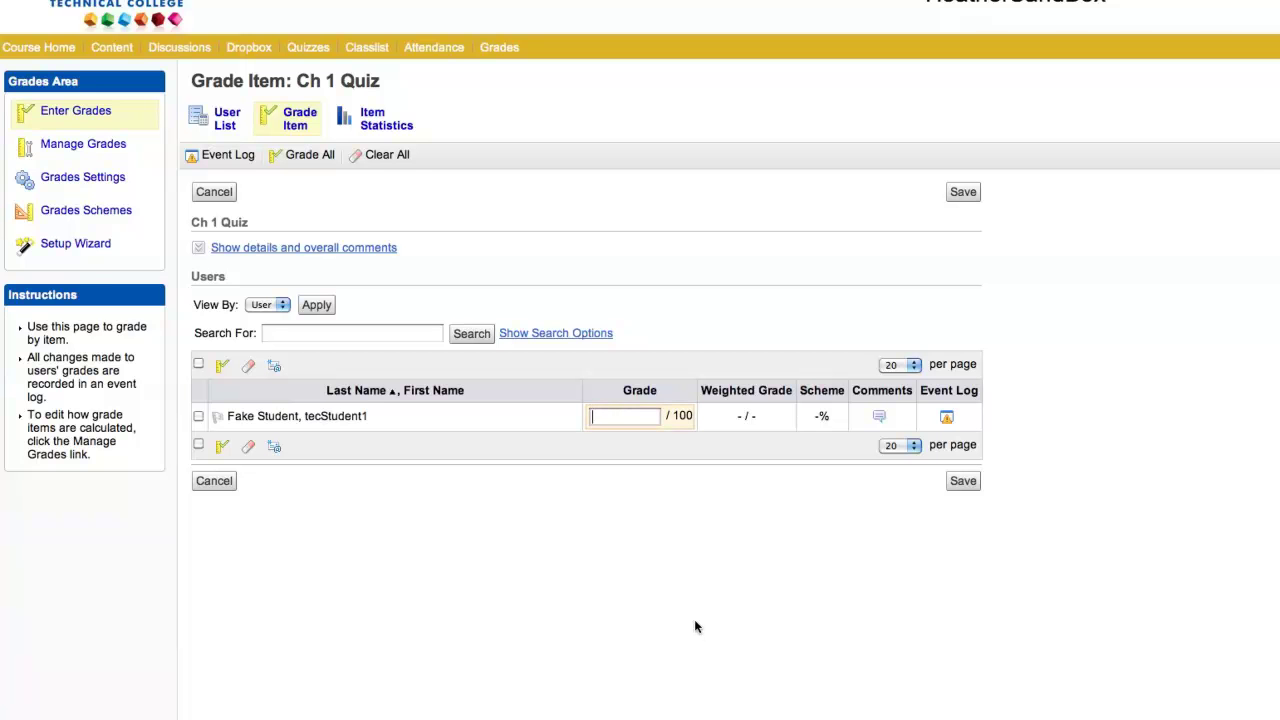
{"action": "type", "text": "85"}
{"action": "left_click", "coordinate": [963, 481]}
{"action": "left_click", "coordinate": [919, 496]}
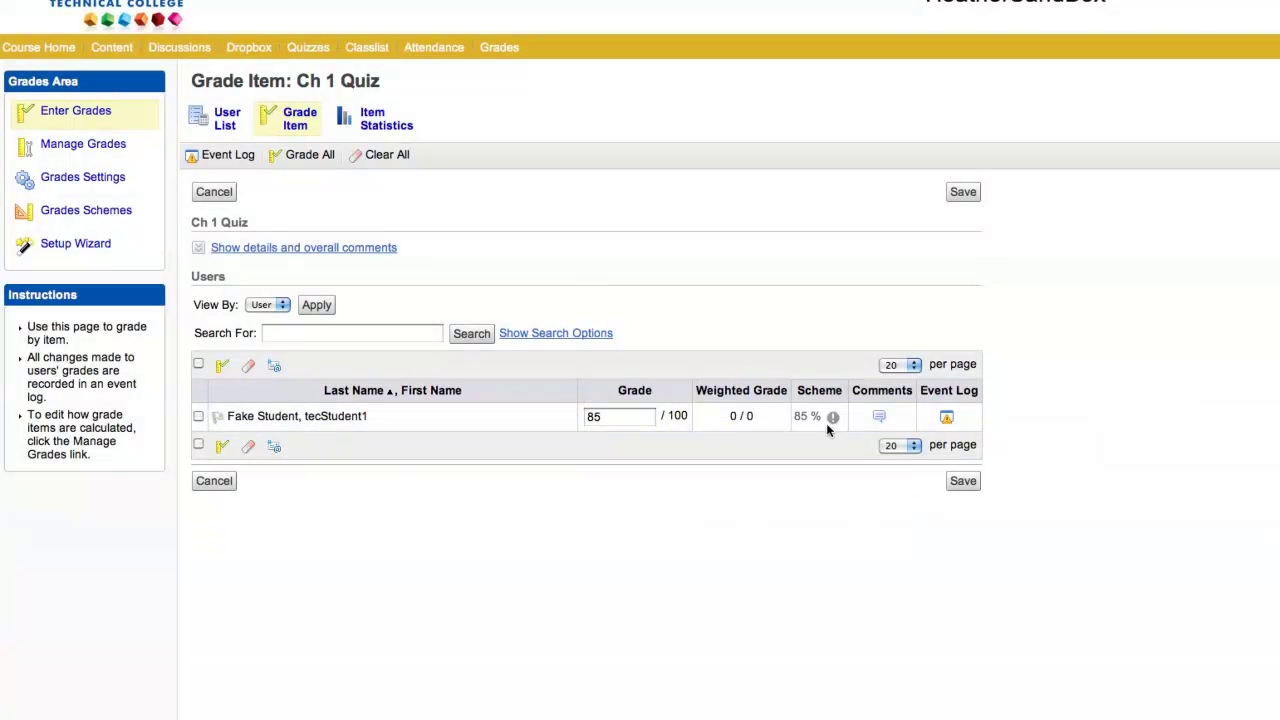
Step: Open the student's individual grading page from the user list and enter 96 for Ch 2 Quiz
{"action": "left_click", "coordinate": [218, 118]}
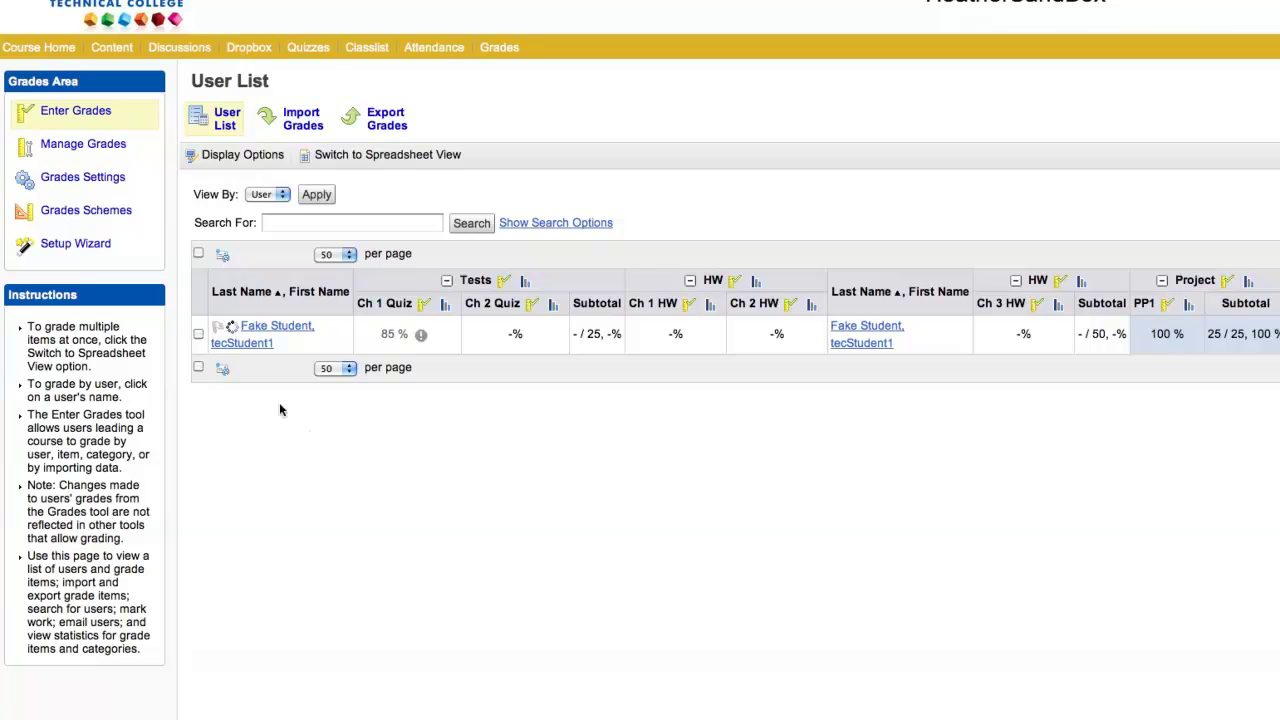
{"action": "left_click", "coordinate": [255, 345]}
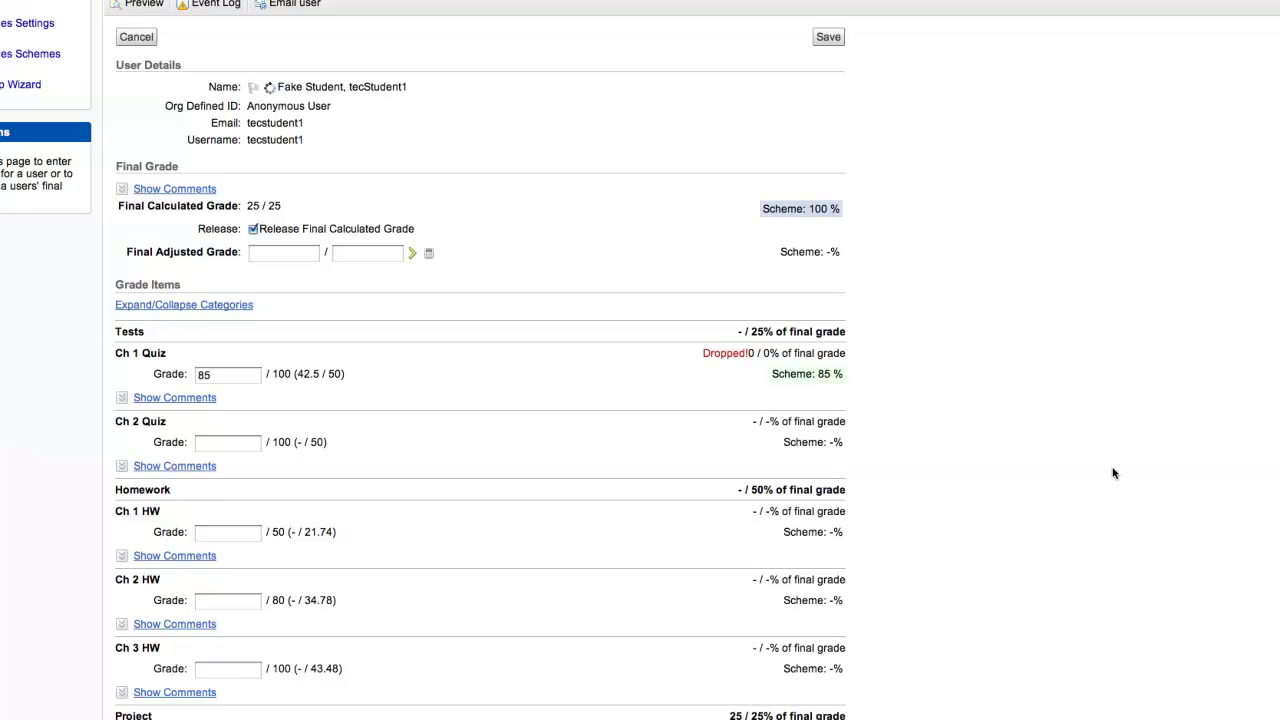
{"action": "scroll", "coordinate": [1114, 471], "scroll_direction": "down", "scroll_amount": 2}
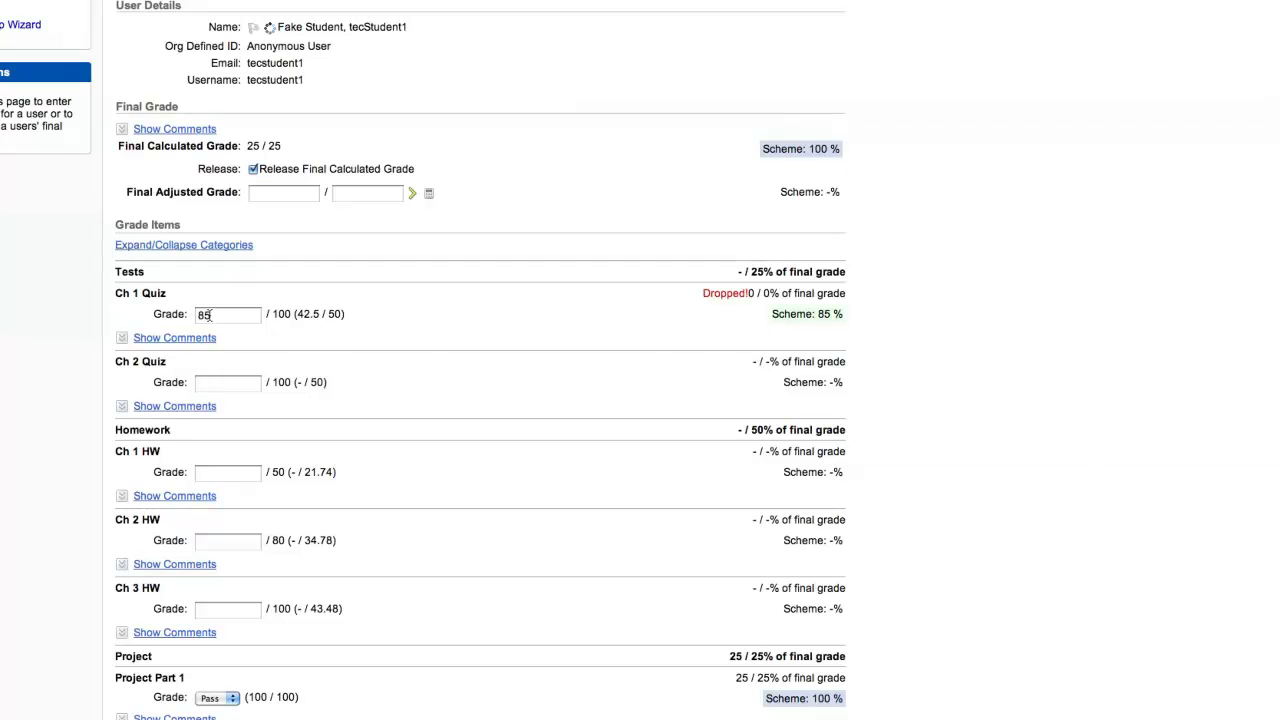
{"action": "left_click", "coordinate": [209, 314]}
{"action": "left_click", "coordinate": [226, 381]}
{"action": "type", "text": "96"}
Step: Enter homework grades of 45 for Ch 1 HW, 79 for Ch 2 HW and 60 for Ch 3 HW, and save all changes
{"action": "left_click", "coordinate": [209, 474]}
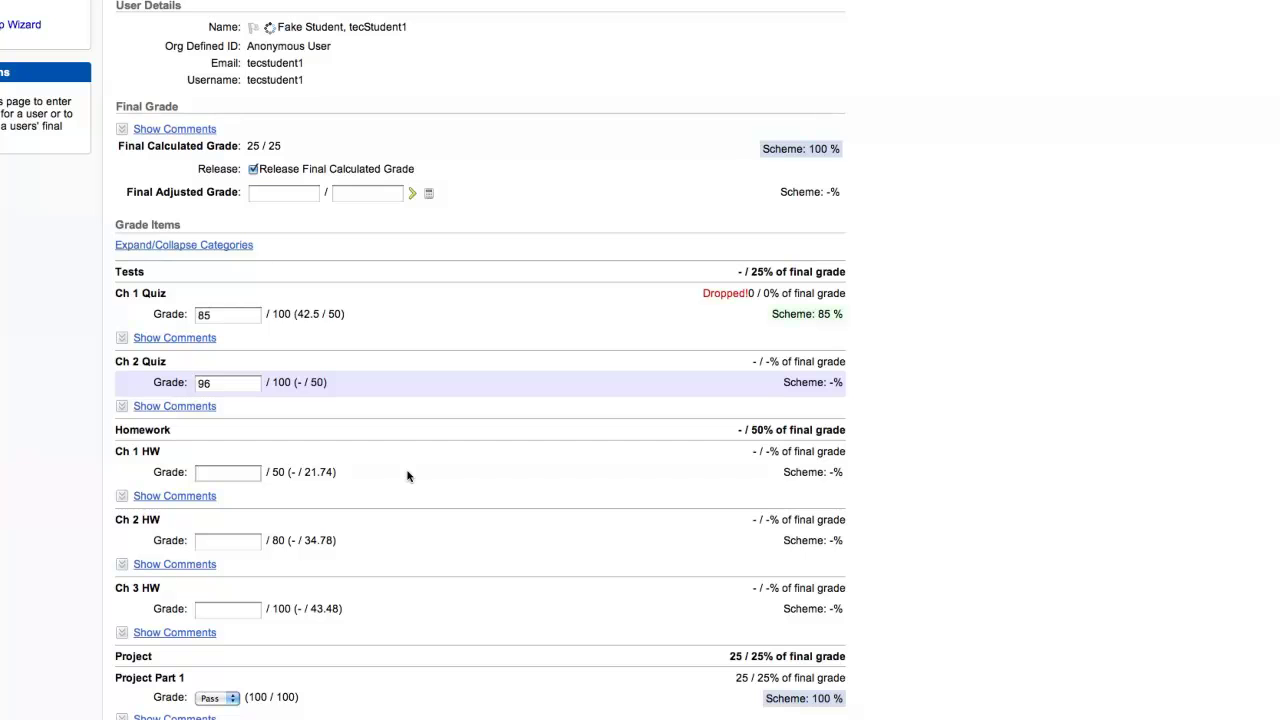
{"action": "type", "text": "45"}
{"action": "left_click", "coordinate": [236, 541]}
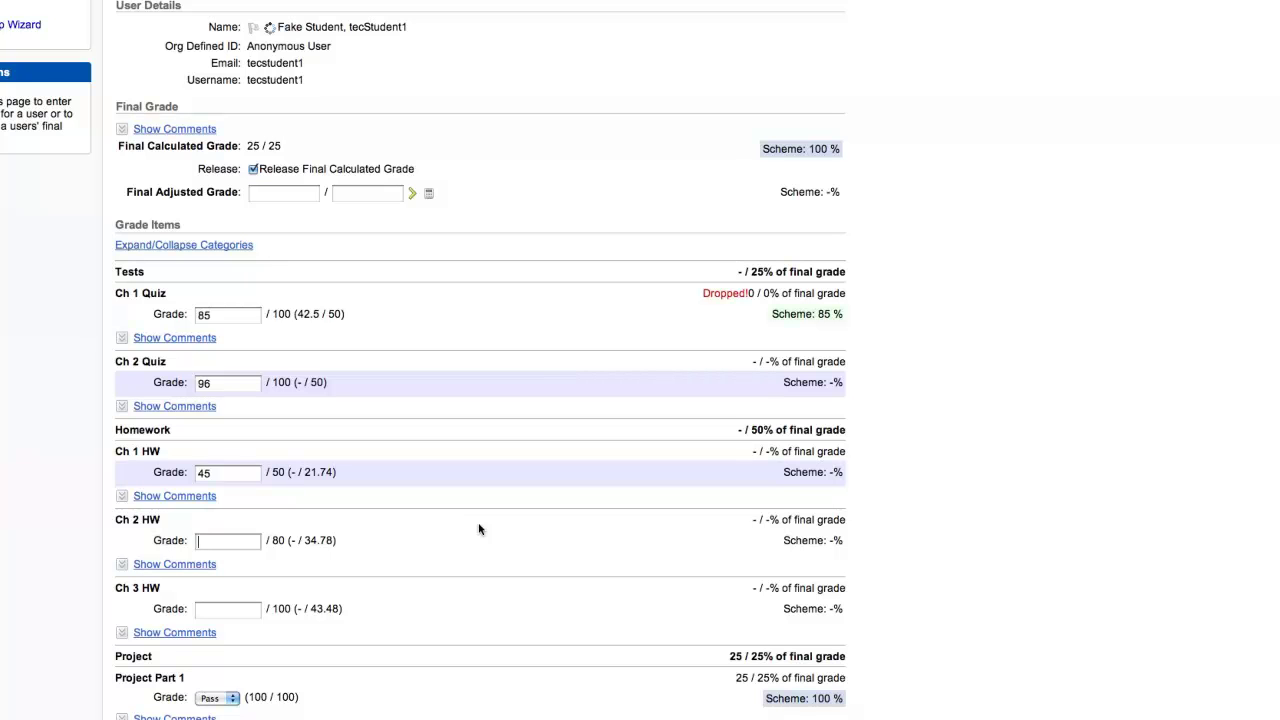
{"action": "type", "text": "79"}
{"action": "left_click", "coordinate": [229, 615]}
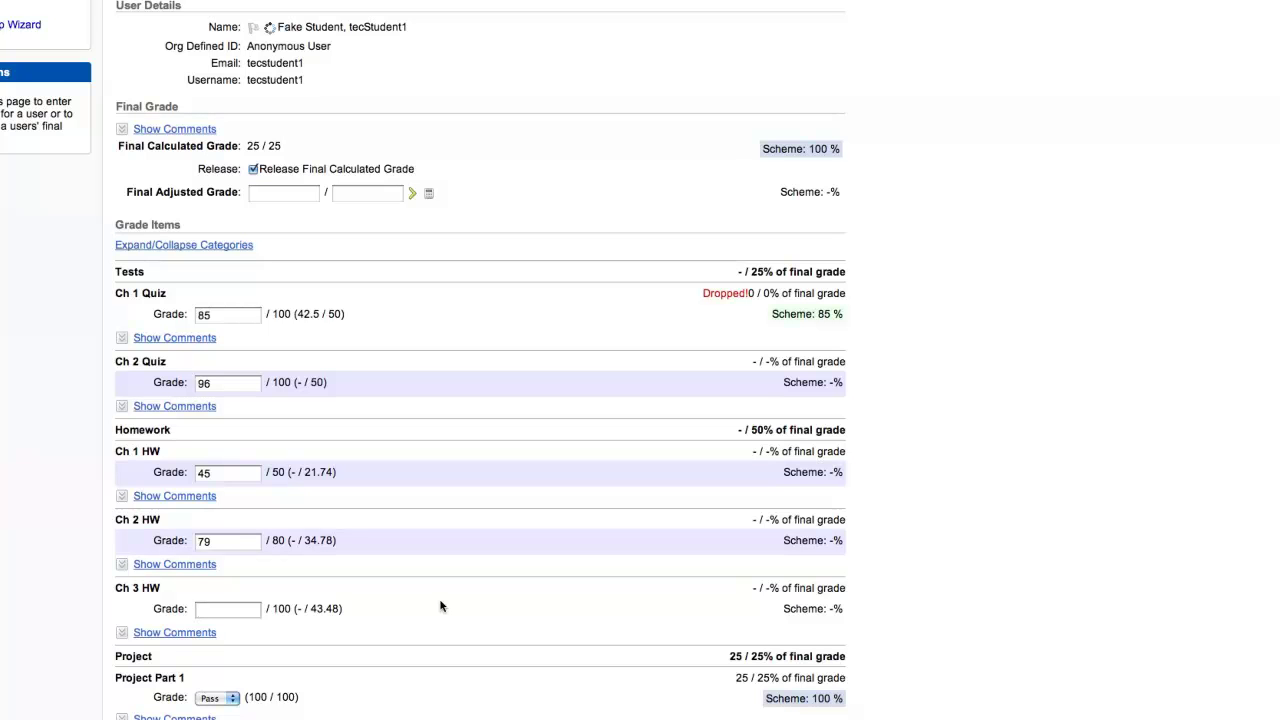
{"action": "type", "text": "60"}
{"action": "left_click", "coordinate": [845, 717]}
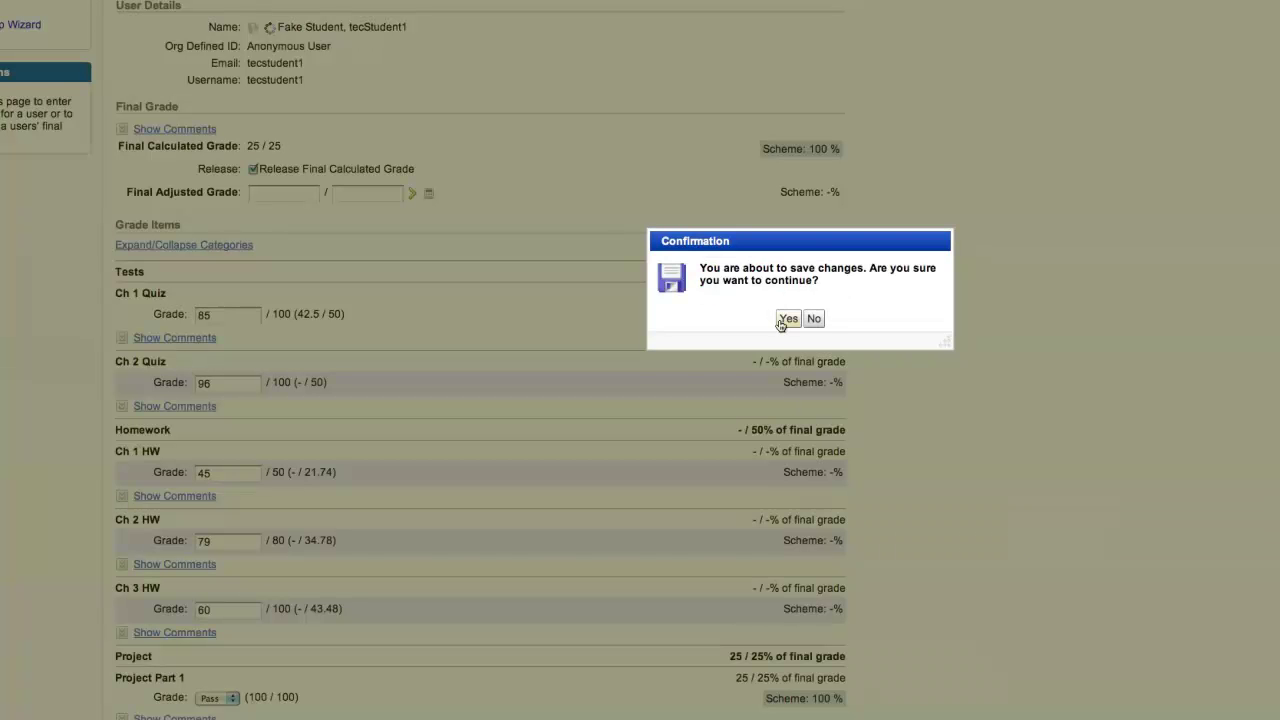
{"action": "left_click", "coordinate": [781, 320]}
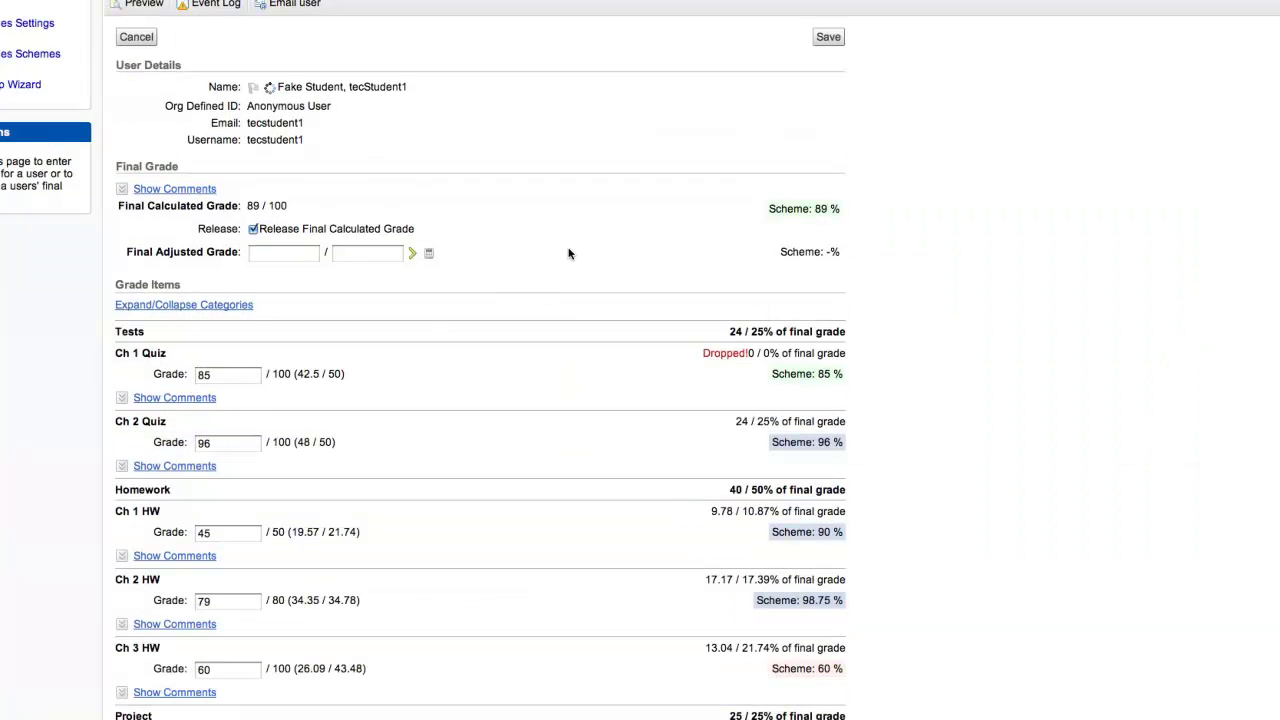
Step: Review the student's saved grades, return to the user list and check whether the final calculated grade is released
{"action": "scroll", "coordinate": [569, 253], "scroll_direction": "down", "scroll_amount": 1}
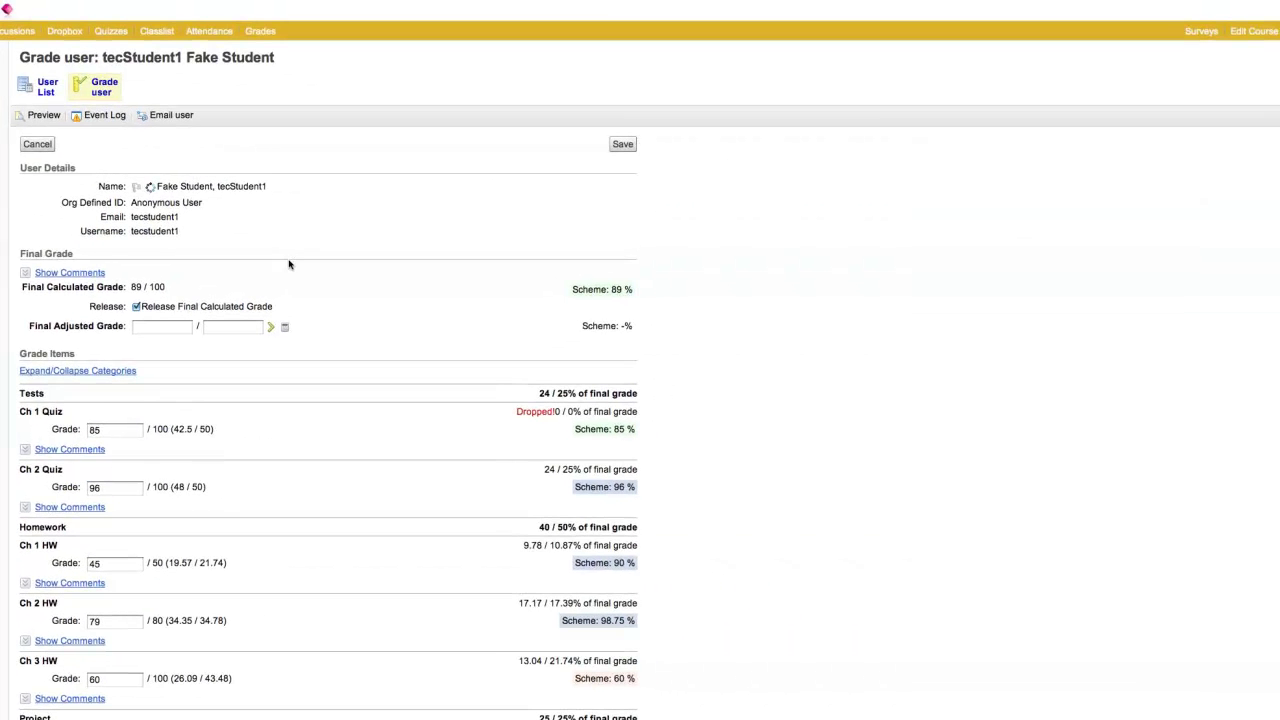
{"action": "left_click", "coordinate": [46, 89]}
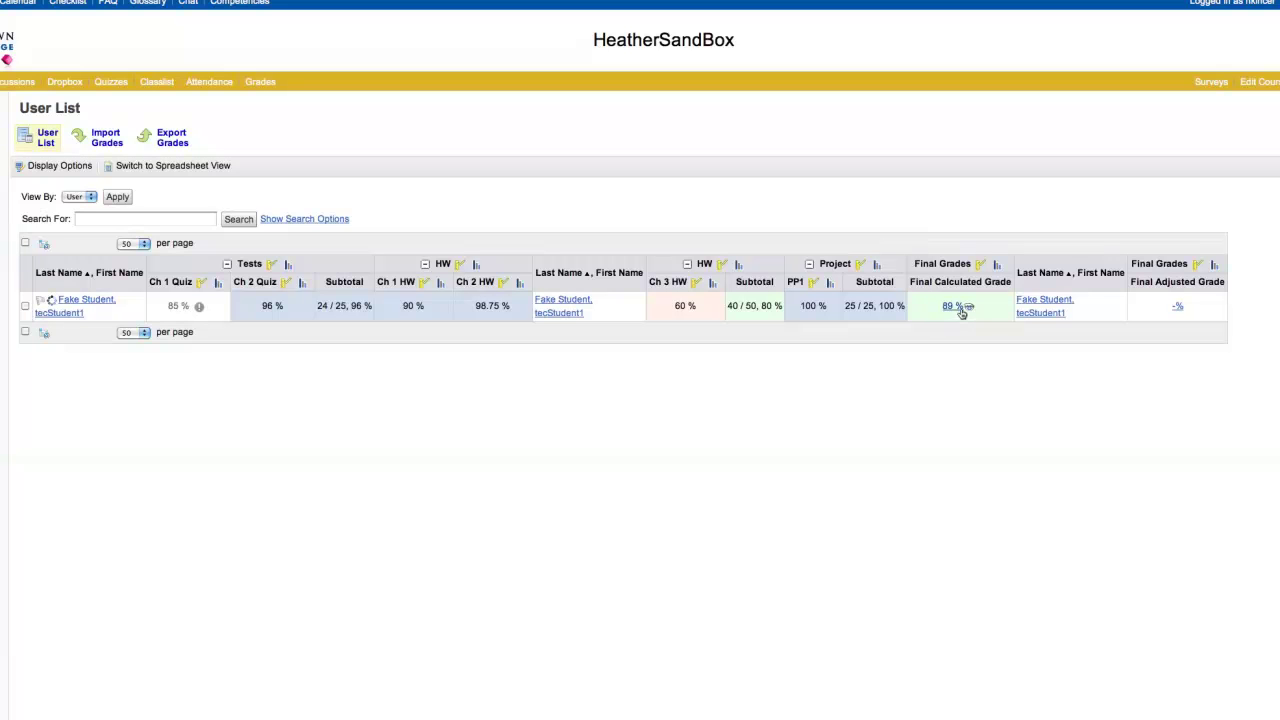
{"action": "mouse_move", "coordinate": [971, 311]}
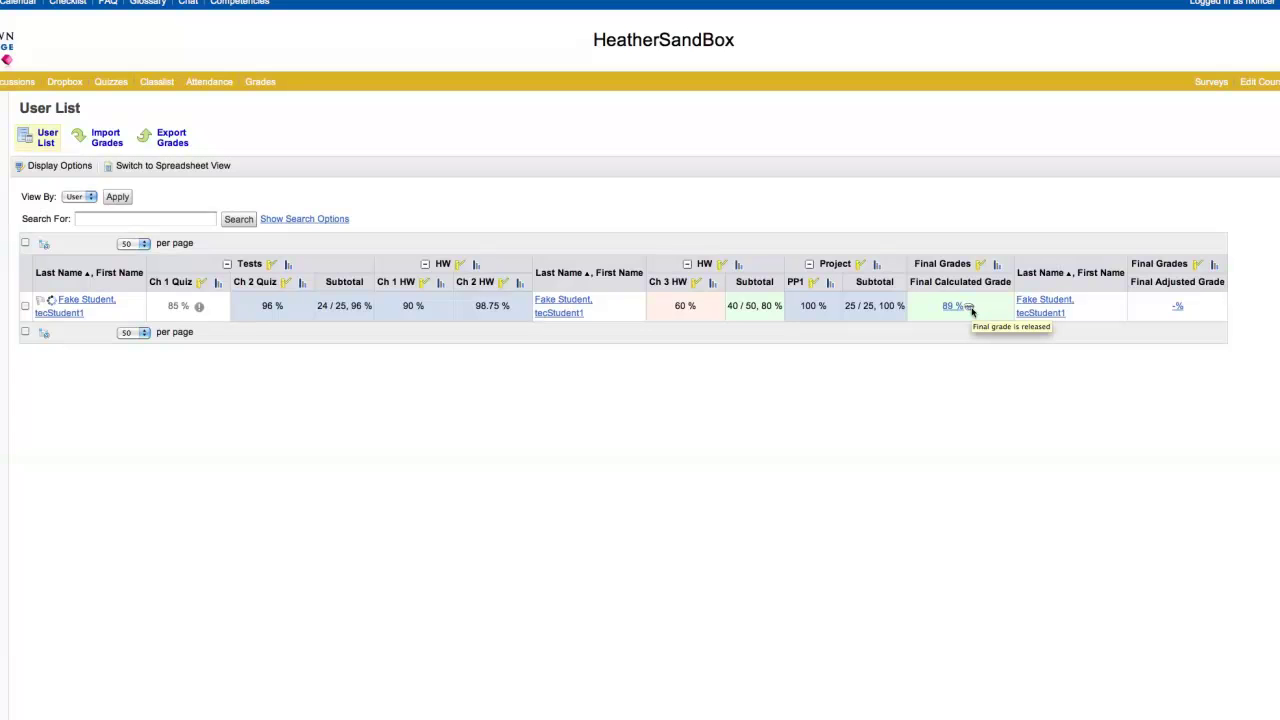